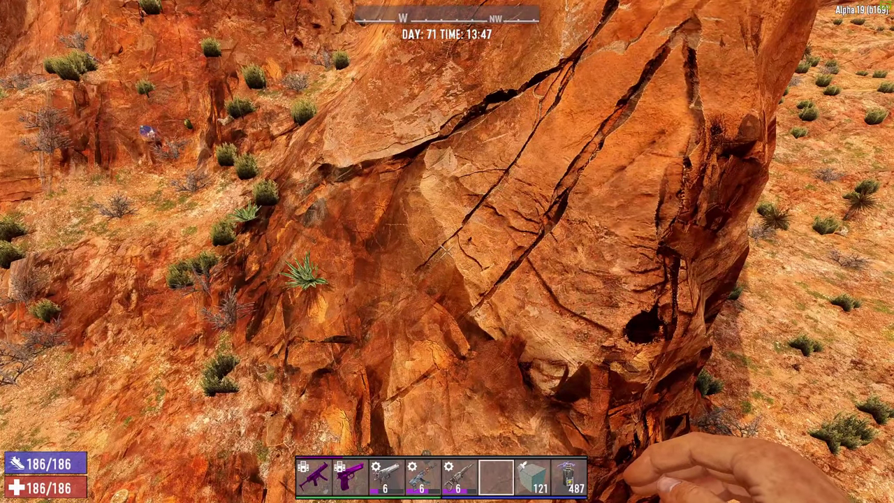
- Enable god mode and select a box-shaped volume on the side of the rock outcrop
{"action": "key", "text": "q"}
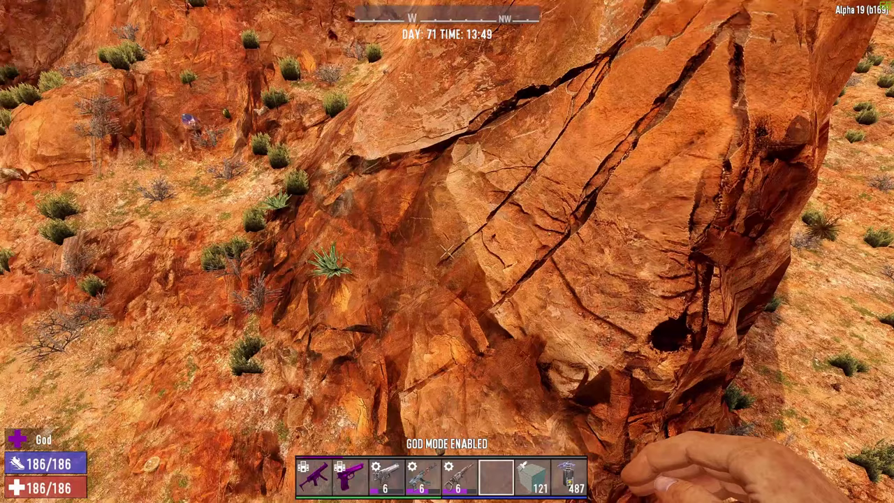
{"action": "key", "text": "z"}
{"action": "key", "text": "d"}
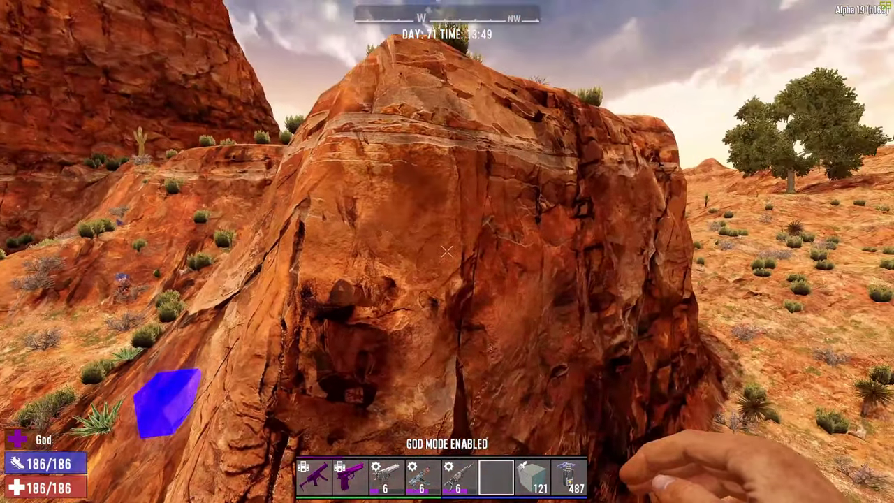
{"action": "key", "text": "z"}
{"action": "key", "text": "a"}
{"action": "key", "text": "space"}
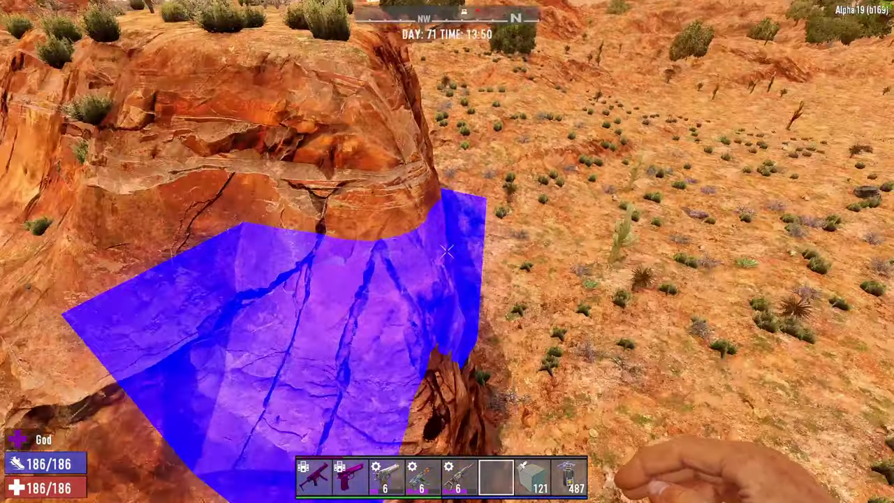
- Carve the terrain out of the selected volume by repeatedly random-decorating it with the empty toolbelt slot active
{"action": "key", "text": "Escape"}
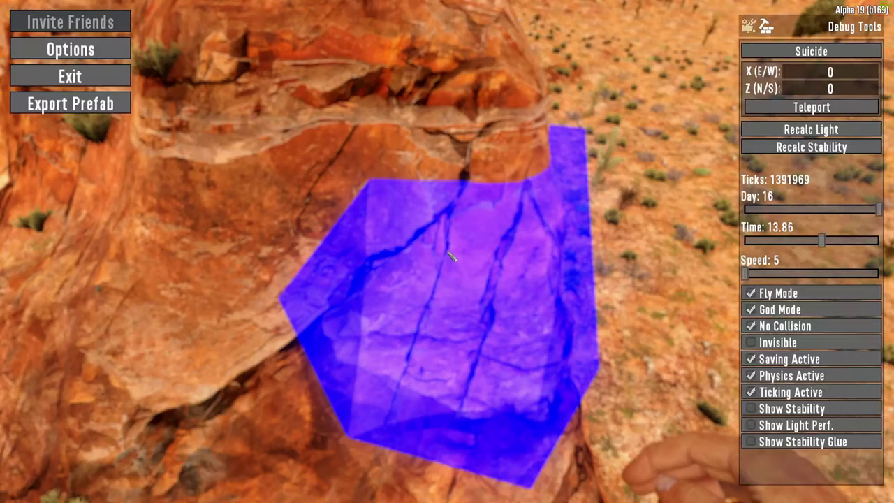
{"action": "left_click", "coordinate": [768, 28]}
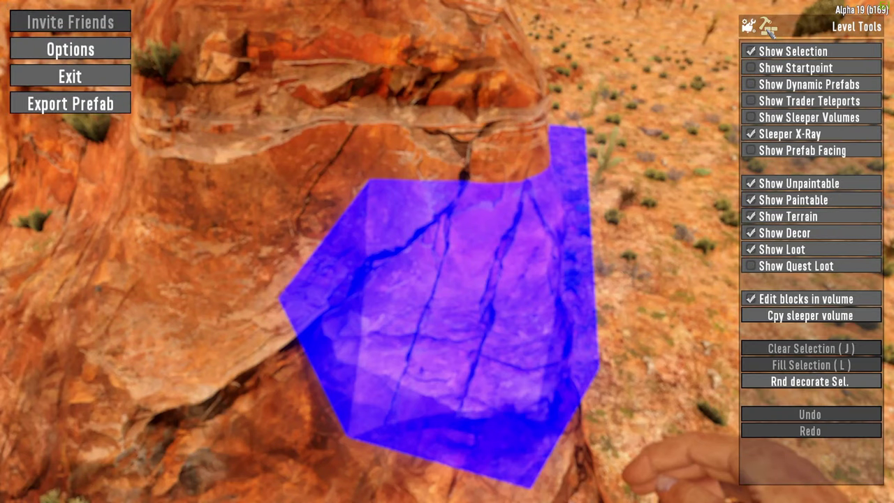
{"action": "left_click", "coordinate": [830, 389]}
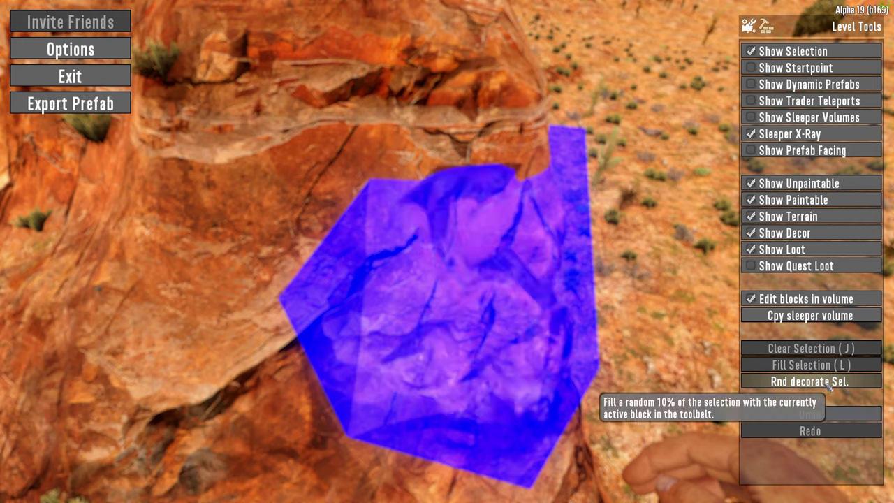
{"action": "left_click", "coordinate": [829, 386]}
{"action": "left_click", "coordinate": [829, 386]}
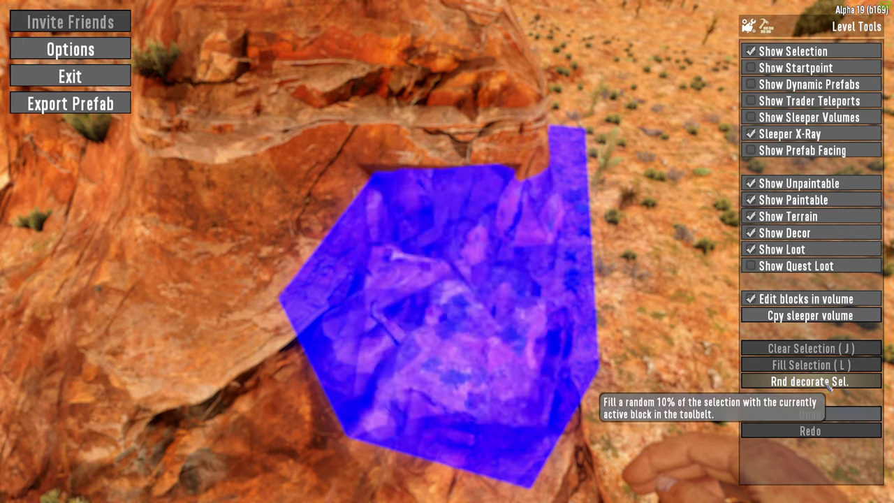
{"action": "left_click", "coordinate": [829, 387]}
{"action": "left_click", "coordinate": [829, 386]}
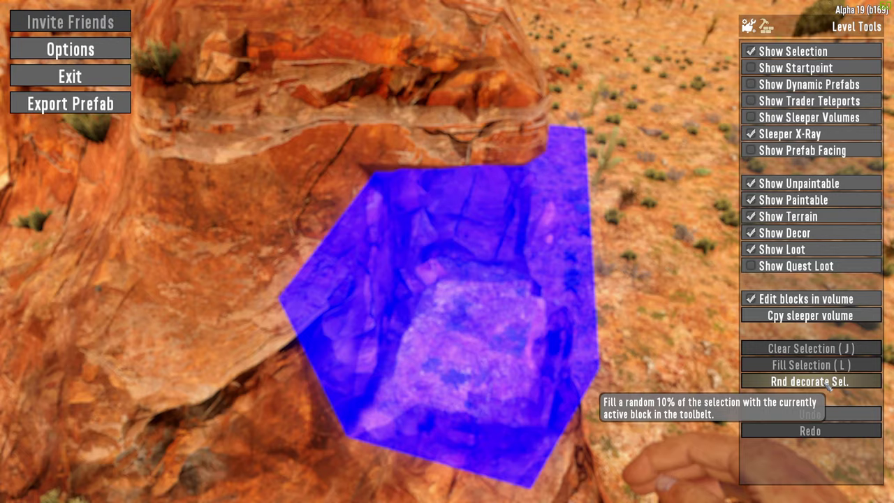
{"action": "key", "text": "Escape"}
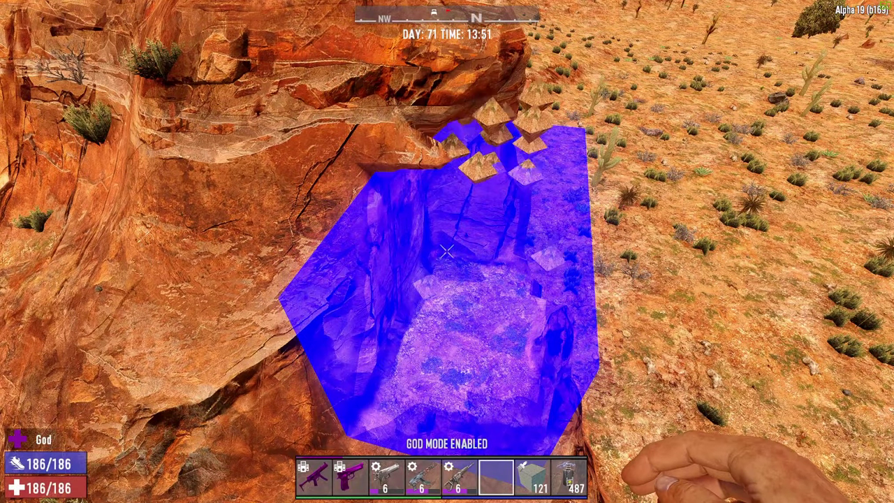
- Make the building block the active toolbelt item and random-decorate the carved-out volume repeatedly until it is filled
{"action": "key", "text": "s"}
{"action": "key", "text": "c"}
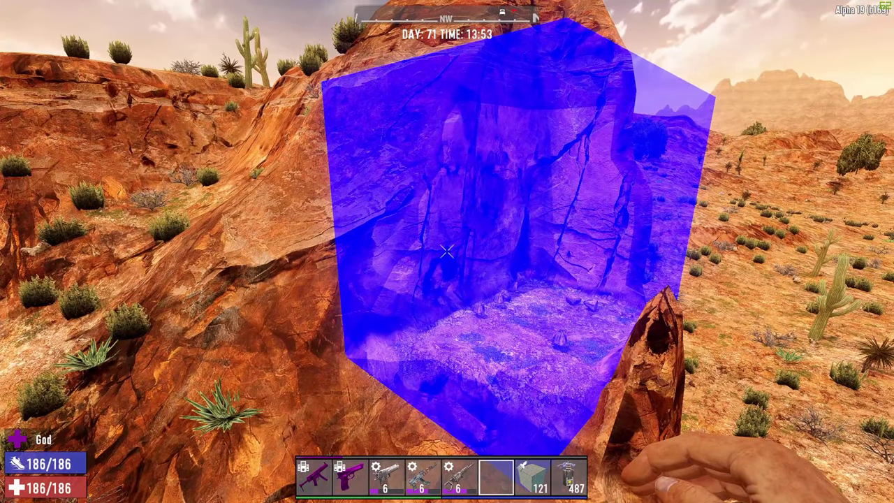
{"action": "scroll", "coordinate": [448, 251], "scroll_direction": "down", "scroll_amount": 1}
{"action": "key", "text": "Escape"}
{"action": "key", "text": "Escape"}
{"action": "key", "text": "q"}
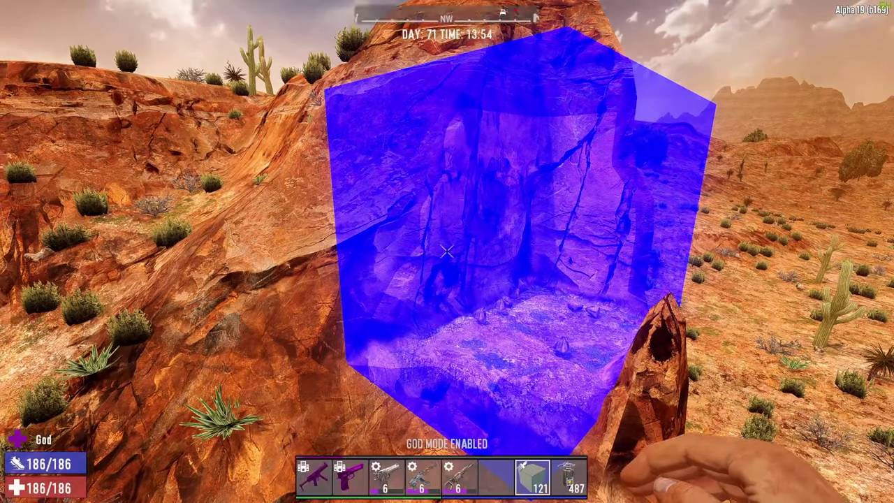
{"action": "key", "text": "Tab"}
{"action": "key", "text": "Tab"}
{"action": "key", "text": "Escape"}
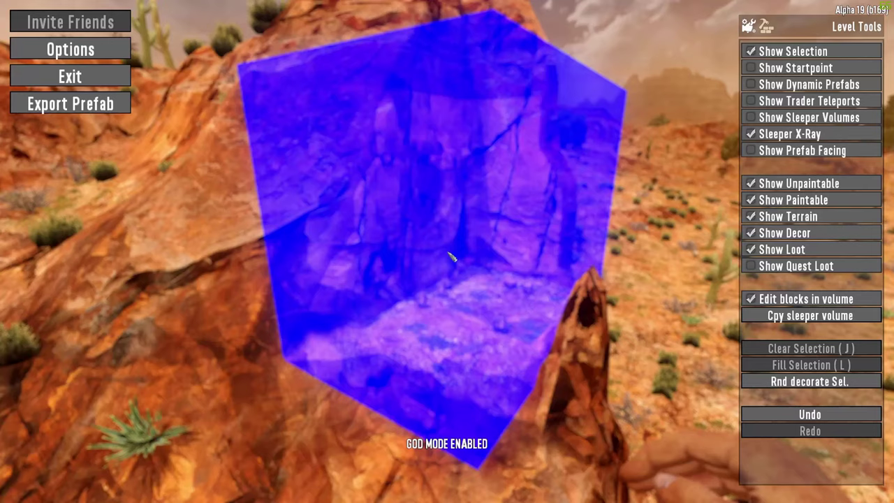
{"action": "left_click", "coordinate": [831, 383]}
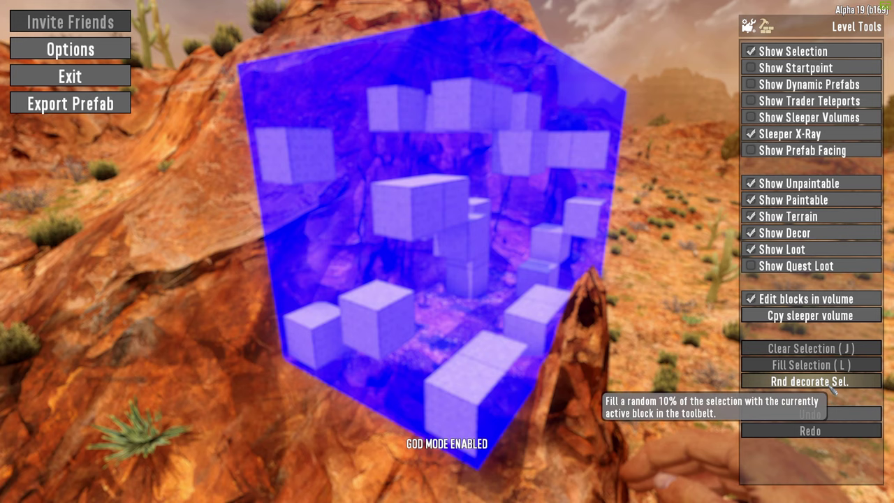
{"action": "left_click", "coordinate": [830, 386]}
{"action": "left_click", "coordinate": [830, 386]}
{"action": "left_click", "coordinate": [830, 385]}
{"action": "left_click", "coordinate": [830, 385]}
{"action": "left_click", "coordinate": [831, 386]}
{"action": "left_click", "coordinate": [830, 386]}
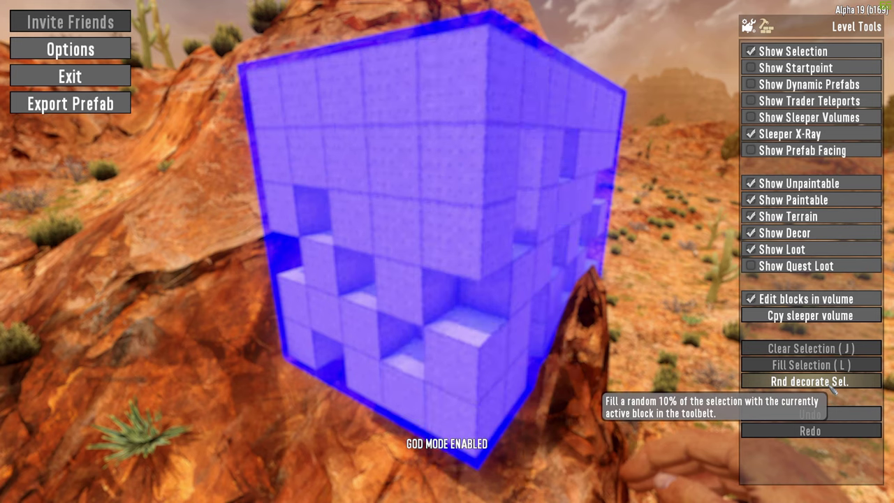
{"action": "left_click", "coordinate": [831, 386]}
{"action": "left_click", "coordinate": [831, 386]}
{"action": "left_click", "coordinate": [832, 386]}
{"action": "left_click", "coordinate": [831, 386]}
{"action": "left_click", "coordinate": [832, 386]}
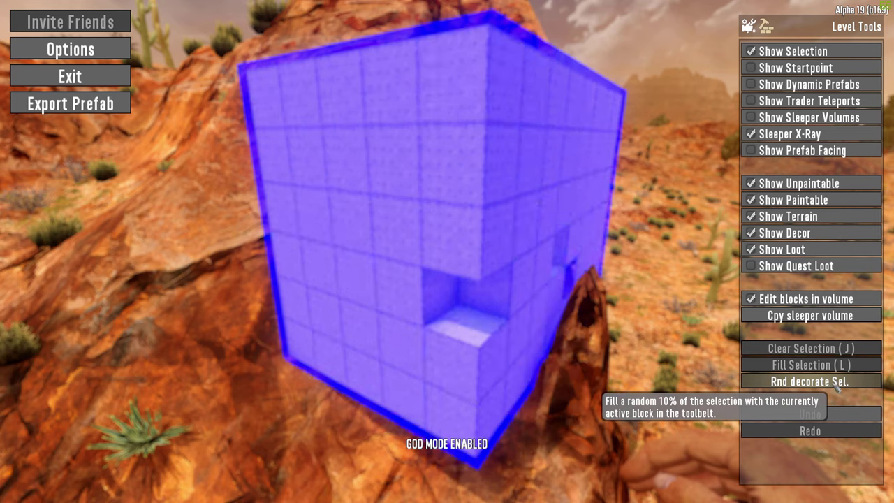
{"action": "left_click", "coordinate": [835, 392]}
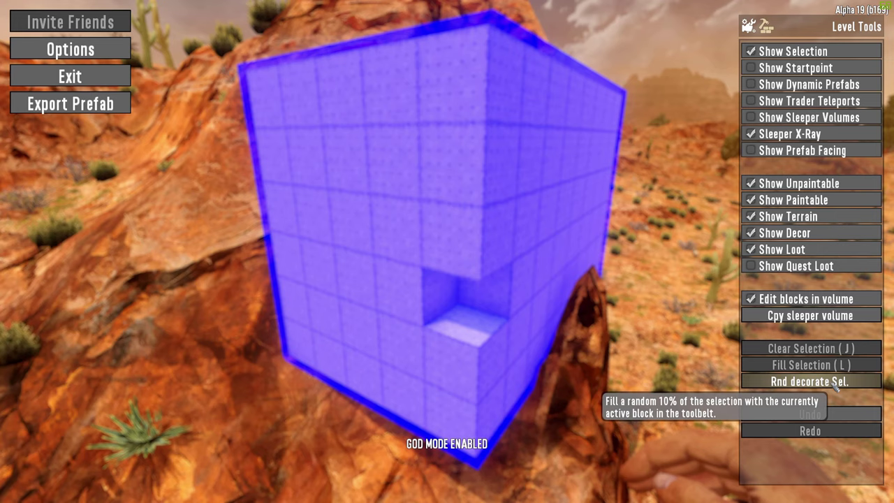
{"action": "key", "text": "Escape"}
{"action": "left_click", "coordinate": [447, 252]}
{"action": "left_click", "coordinate": [447, 252]}
{"action": "left_click", "coordinate": [447, 252]}
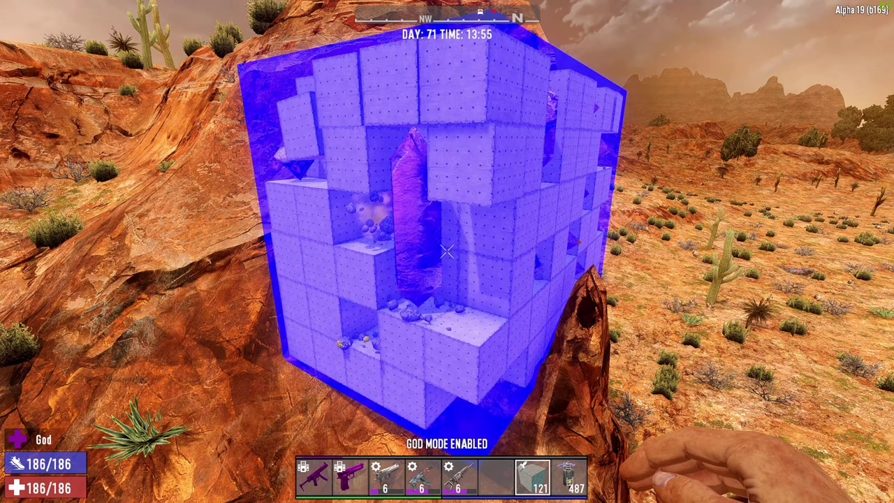
{"action": "left_click", "coordinate": [447, 252]}
{"action": "left_click", "coordinate": [447, 252]}
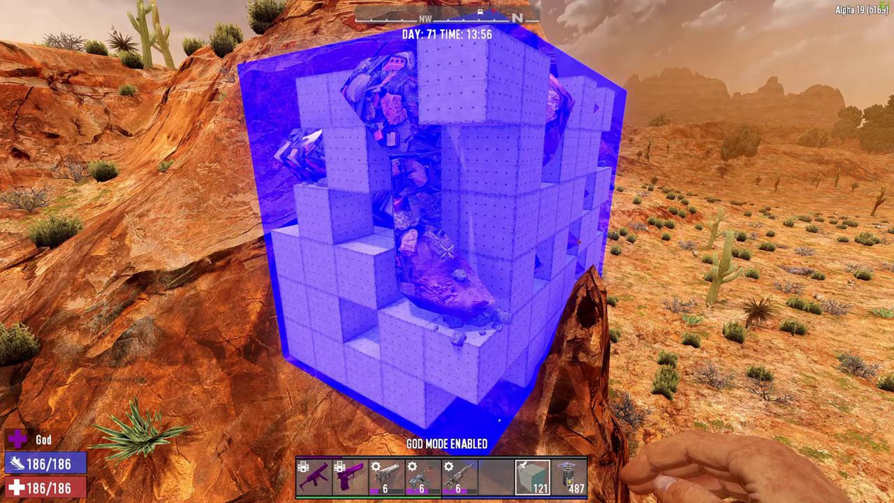
- Refill the collapsed volume on the outcrop with building blocks by repeating the random decoration
{"action": "key", "text": "Escape"}
{"action": "key", "text": "ctrl+z"}
{"action": "key", "text": "ctrl+z"}
{"action": "key", "text": "ctrl+z"}
{"action": "key", "text": "ctrl+z"}
{"action": "key", "text": "ctrl+z"}
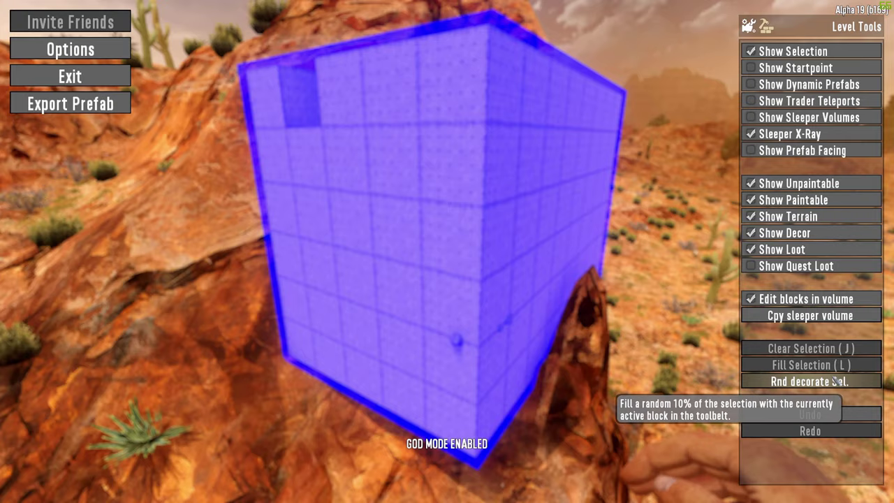
{"action": "key", "text": "Escape"}
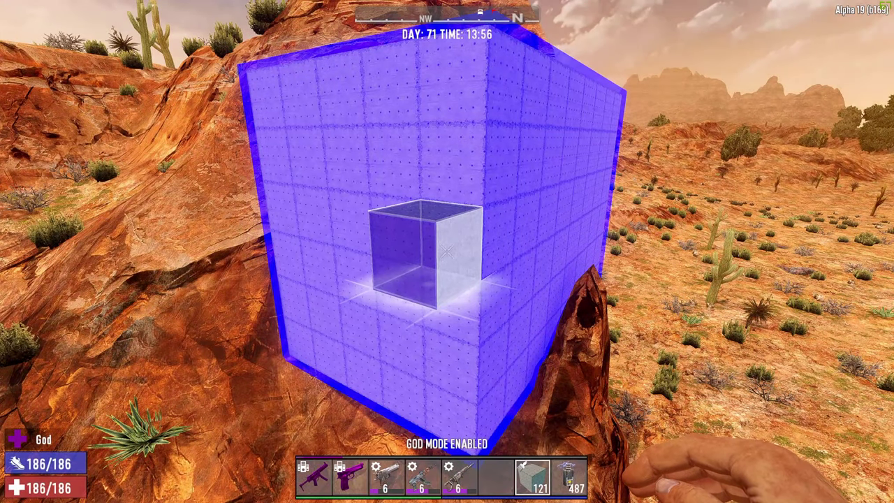
- Clear the selection on the outcrop and select a flat rectangular area on the desert ground beside it
{"action": "key", "text": "space"}
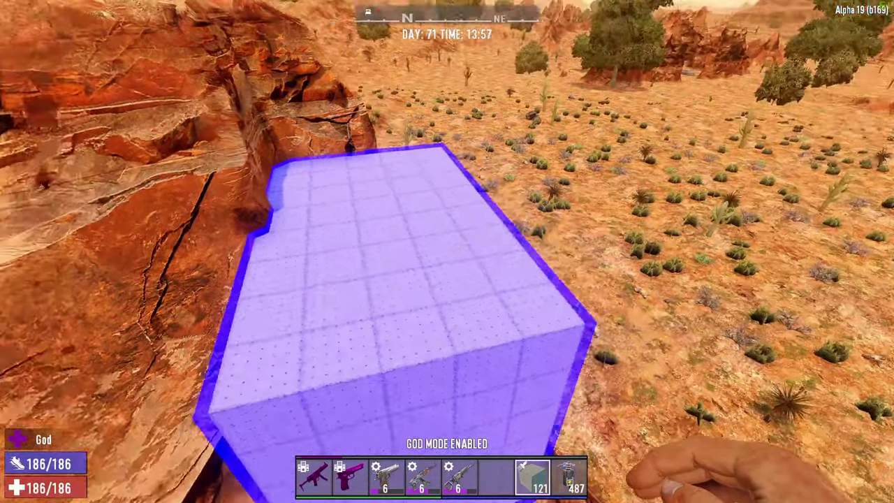
{"action": "key", "text": "z"}
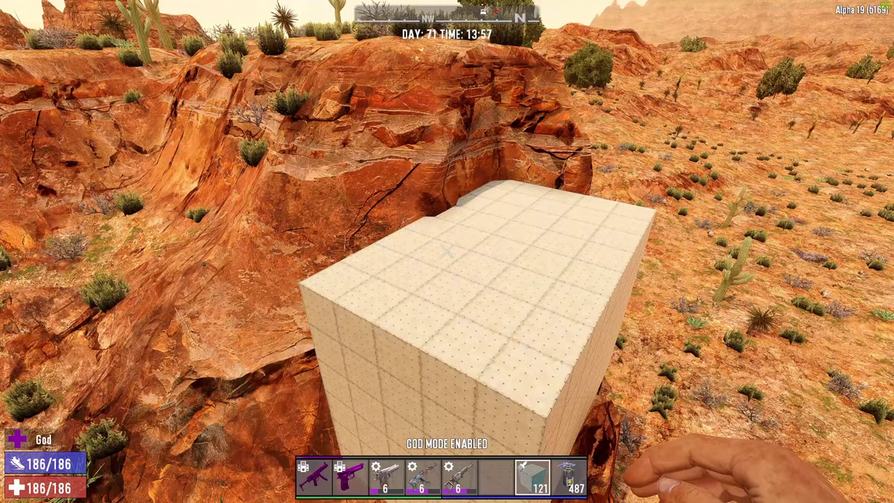
{"action": "key", "text": "d"}
{"action": "scroll", "coordinate": [447, 251], "scroll_direction": "up", "scroll_amount": 1}
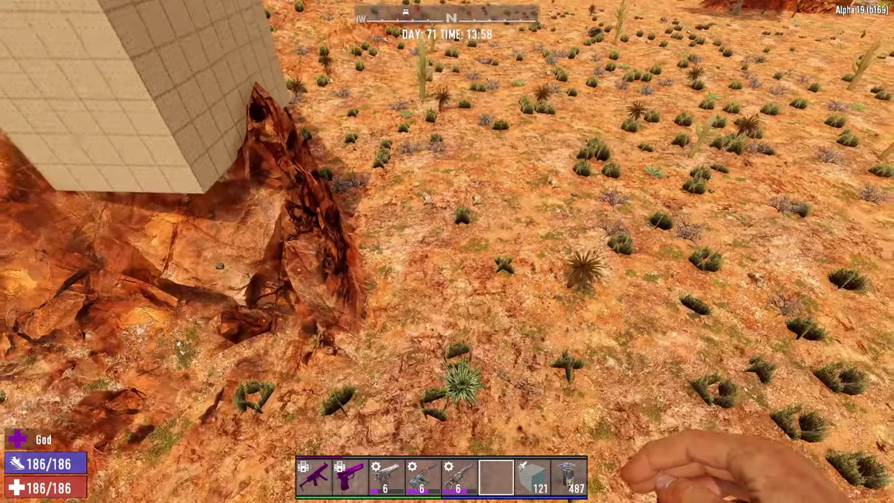
{"action": "key", "text": "z"}
{"action": "key", "text": "z"}
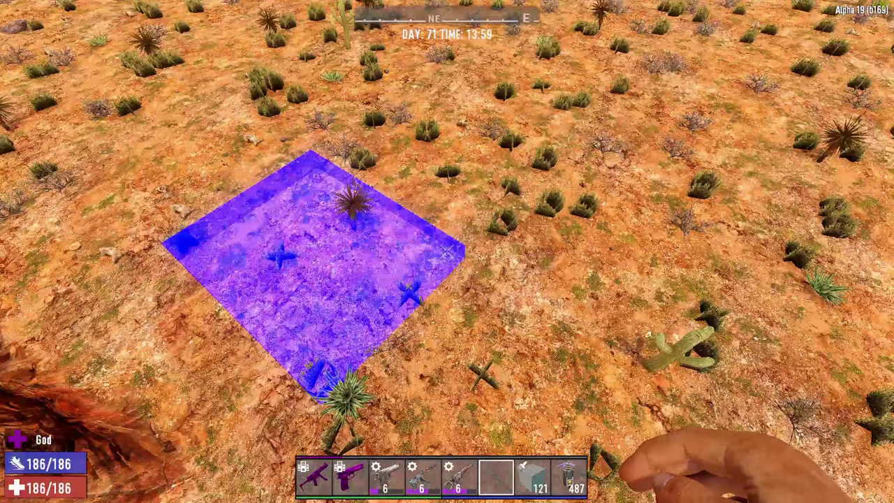
- Cover the selected ground area with a layer of the toolbelt's building blocks by repeated random decoration
{"action": "key", "text": "Escape"}
{"action": "key", "text": "Escape"}
{"action": "scroll", "coordinate": [447, 251], "scroll_direction": "down", "scroll_amount": 1}
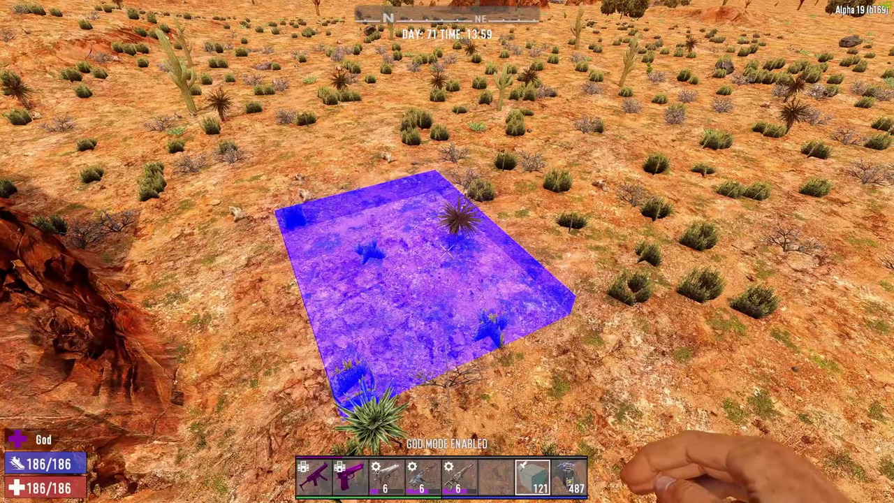
{"action": "key", "text": "Escape"}
{"action": "left_click", "coordinate": [823, 390]}
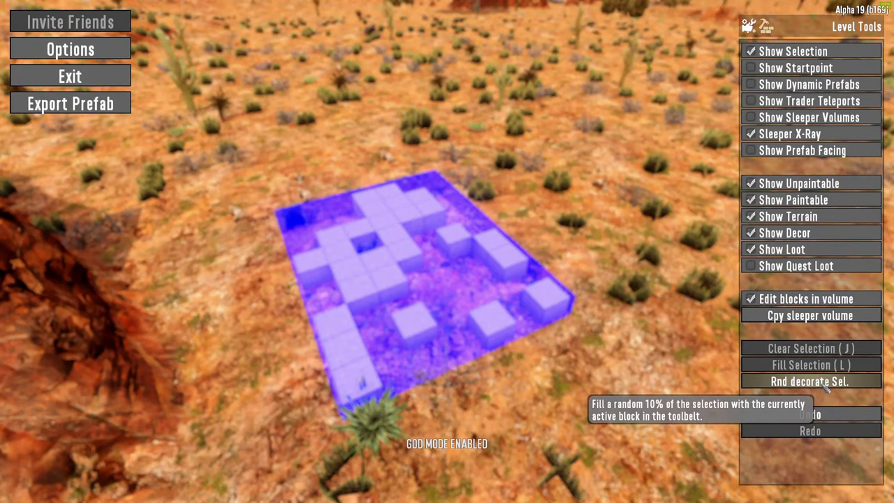
{"action": "left_click", "coordinate": [825, 385]}
{"action": "left_click", "coordinate": [825, 385]}
{"action": "left_click", "coordinate": [827, 385]}
{"action": "left_click", "coordinate": [827, 384]}
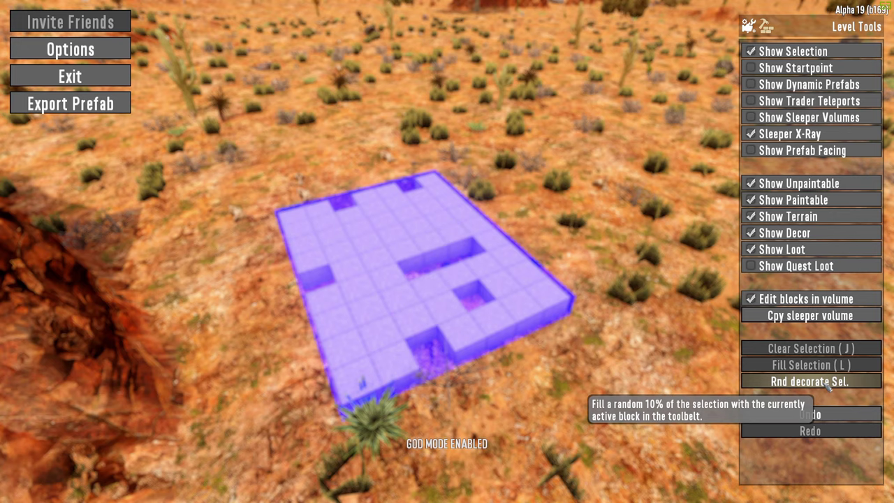
{"action": "left_click", "coordinate": [828, 383]}
{"action": "left_click", "coordinate": [828, 383]}
{"action": "left_click", "coordinate": [832, 378]}
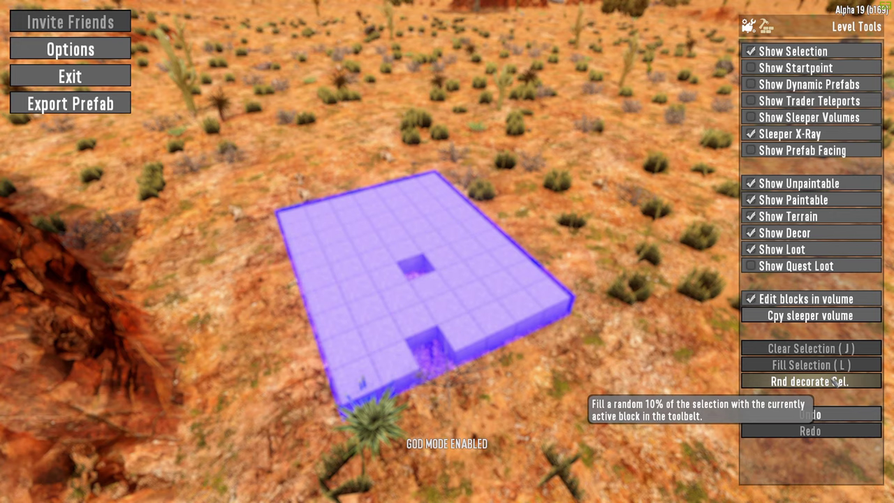
{"action": "left_click", "coordinate": [832, 380]}
{"action": "left_click", "coordinate": [832, 380]}
{"action": "key", "text": "Escape"}
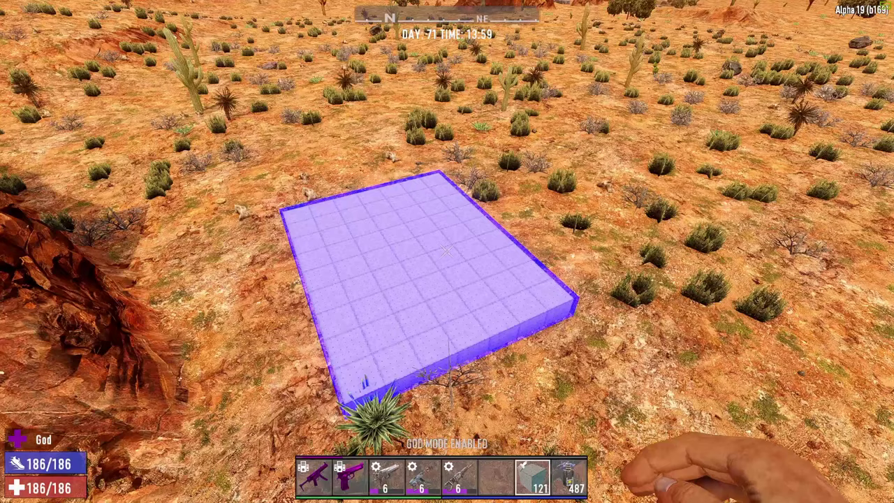
- Activate the empty toolbelt slot and select a new box volume at the foot of the rock outcrop
{"action": "scroll", "coordinate": [446, 251], "scroll_direction": "up", "scroll_amount": 1}
{"action": "key", "text": "z"}
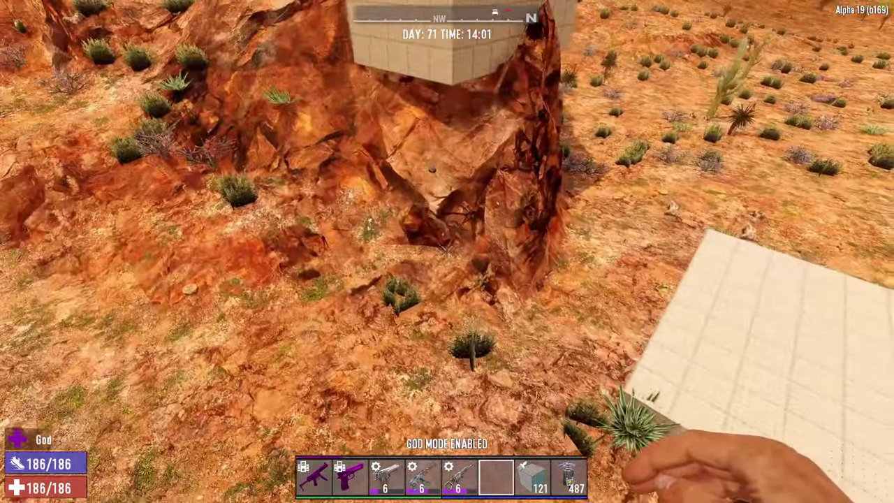
{"action": "key", "text": "z"}
{"action": "key", "text": "z"}
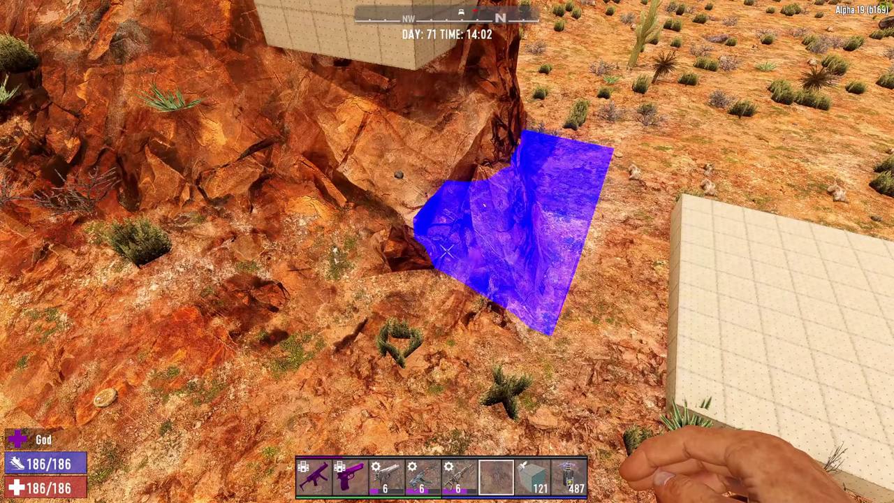
- Remove the terrain inside the volume at the foot of the outcrop by random-decorating it with nothing held
{"action": "key", "text": "Escape"}
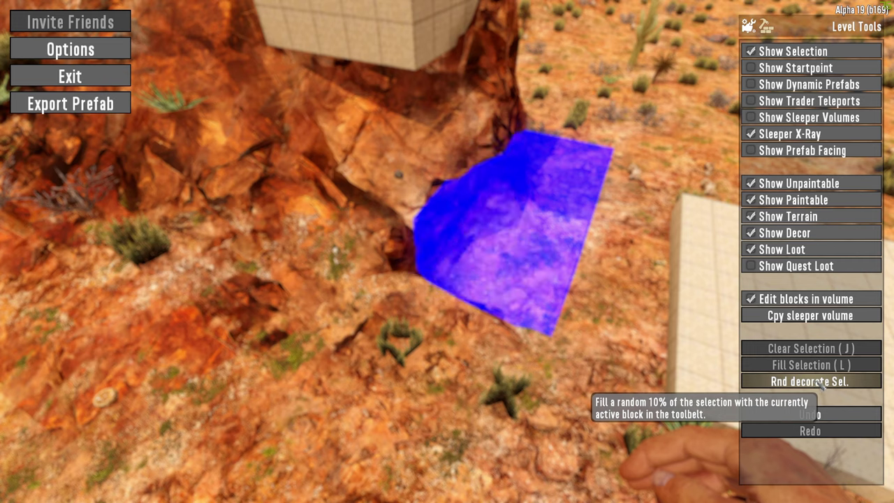
{"action": "left_click", "coordinate": [822, 382]}
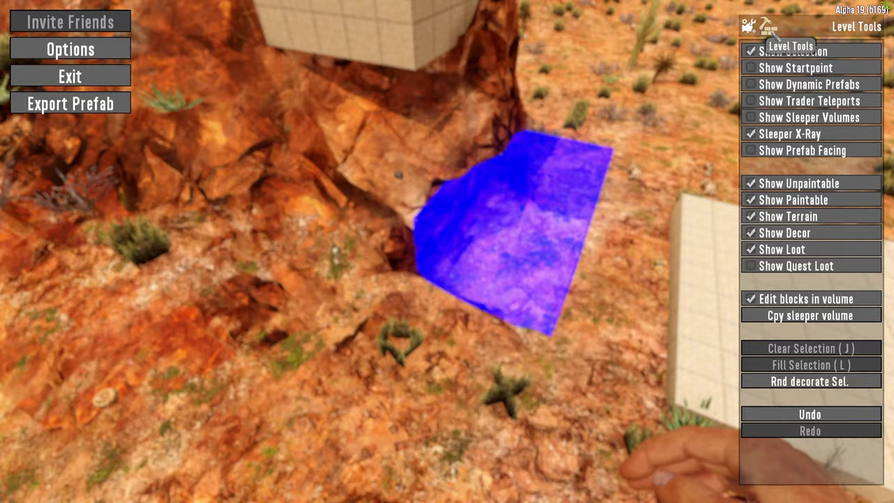
{"action": "key", "text": "Escape"}
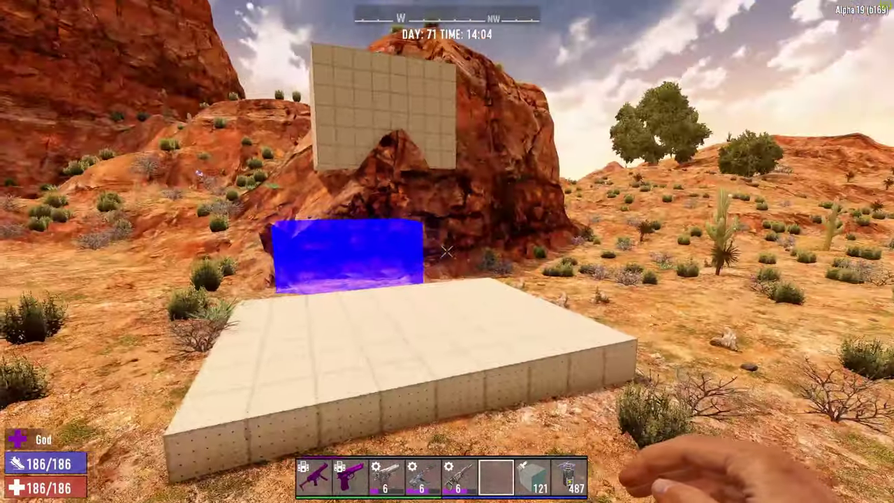
{"action": "key", "text": "a"}
{"action": "key", "text": "w"}
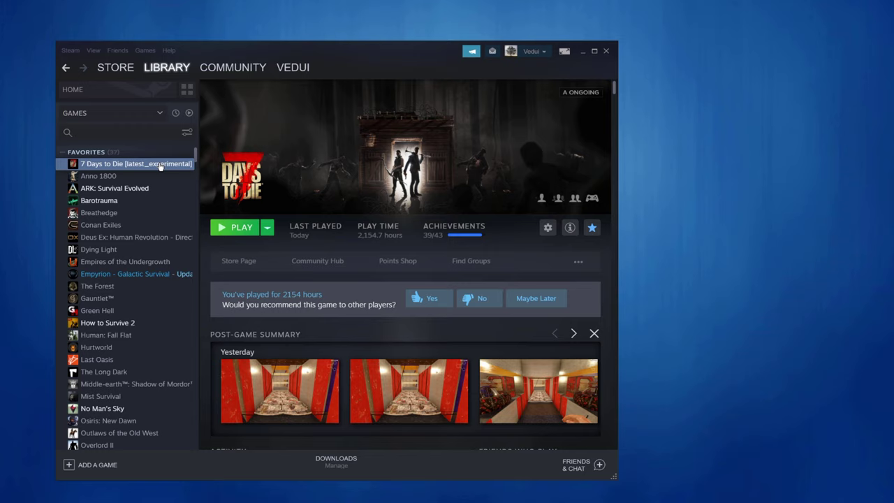
- Browse the local files of 7 Days to Die from the Steam library and open the Data\Config\XUi folder
{"action": "right_click", "coordinate": [160, 166]}
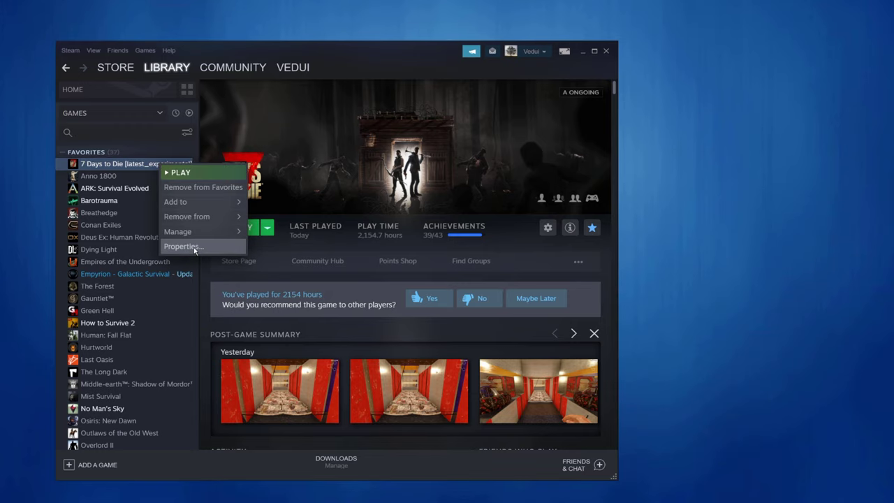
{"action": "left_click", "coordinate": [194, 249]}
{"action": "left_click", "coordinate": [367, 123]}
{"action": "left_click", "coordinate": [296, 159]}
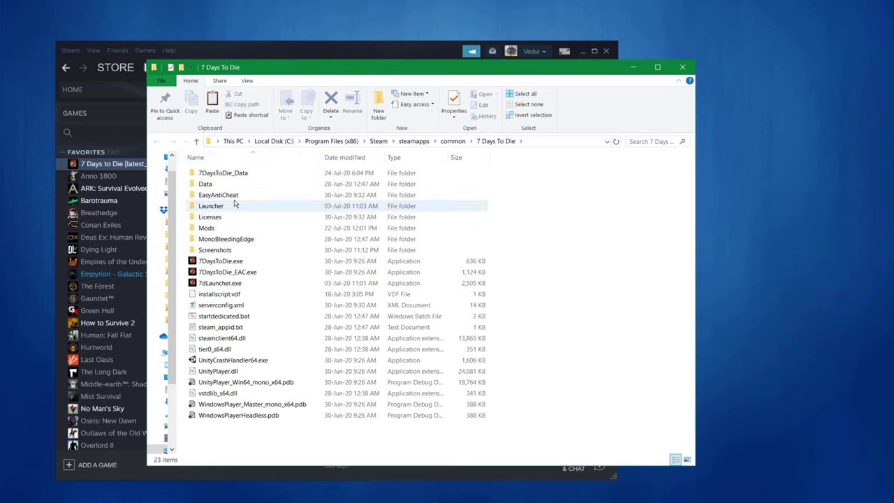
{"action": "double_click", "coordinate": [209, 184]}
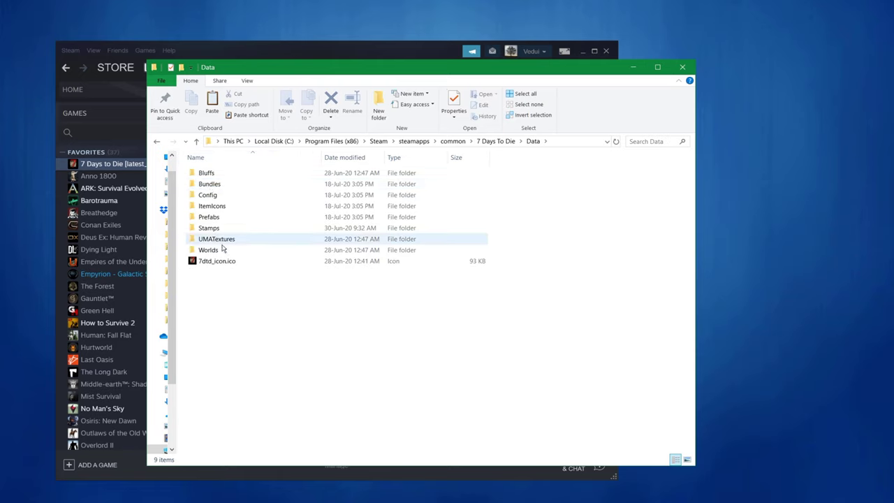
{"action": "double_click", "coordinate": [219, 195]}
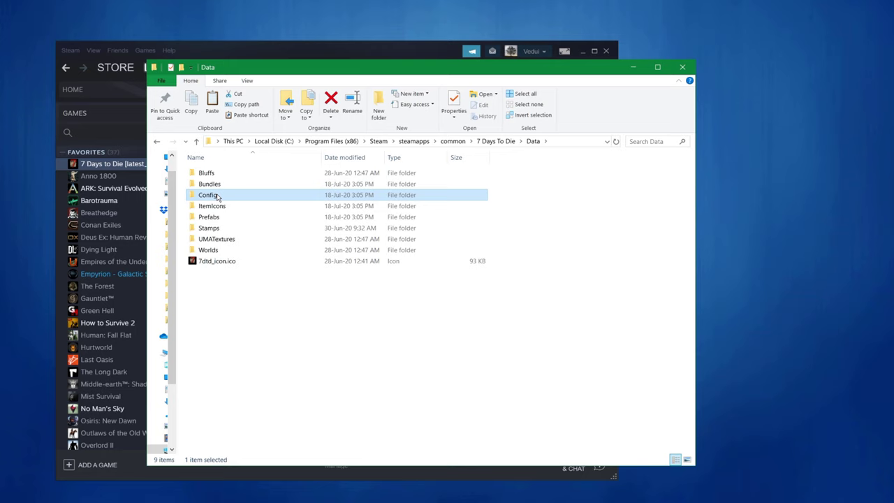
{"action": "double_click", "coordinate": [206, 174]}
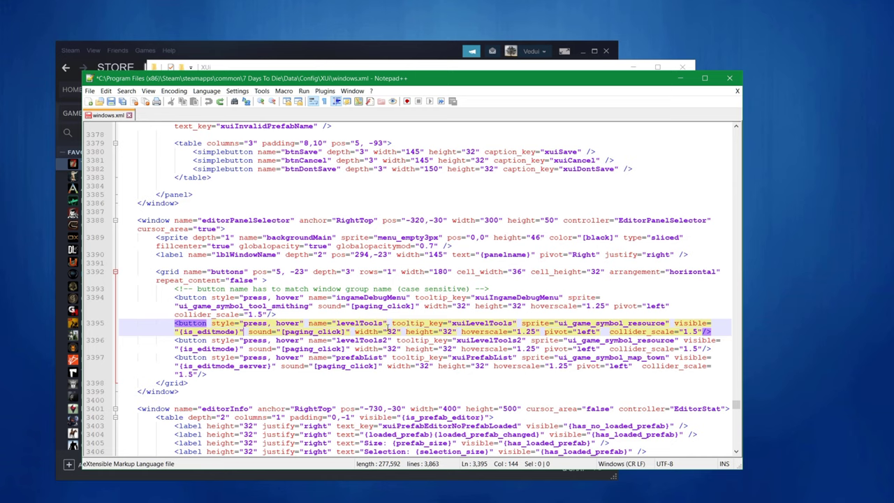
- Delete the visible="{is_editmode}" attribute from the levelTools button in windows.xml in Notepad++ and save the file
{"action": "left_click_drag", "start_coordinate": [243, 331], "coordinate": [672, 323]}
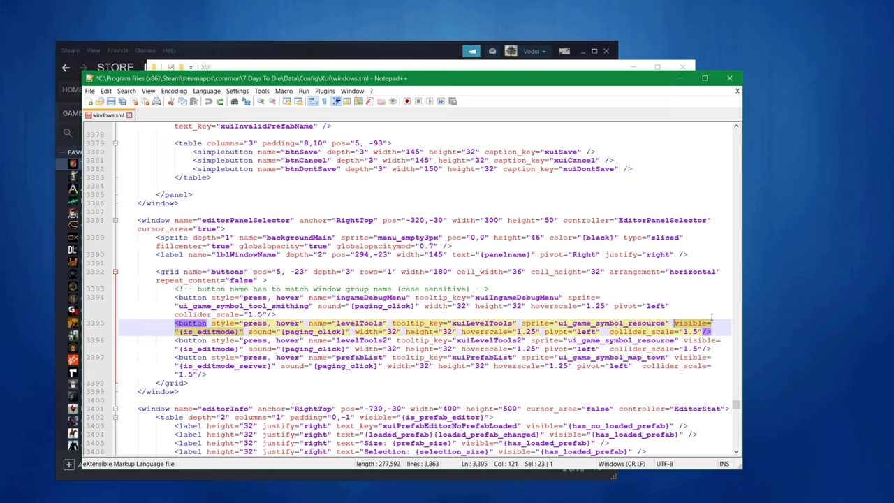
{"action": "key", "text": "Delete"}
{"action": "key", "text": "ctrl+s"}
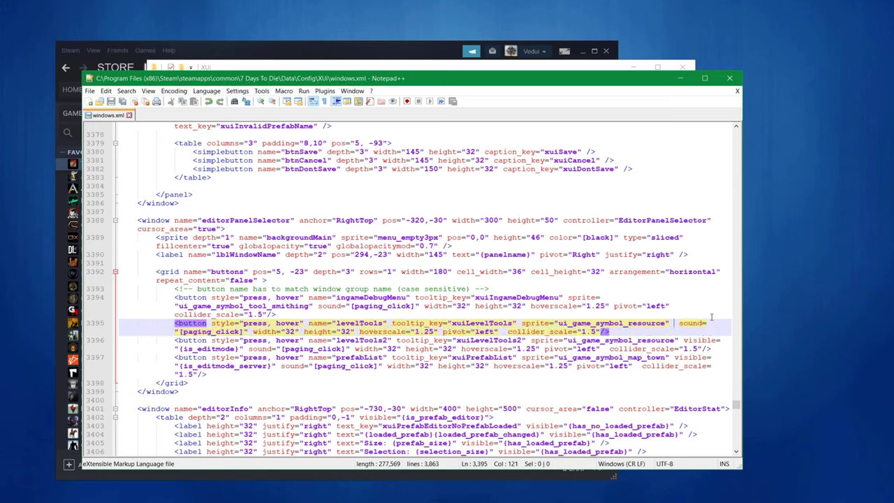